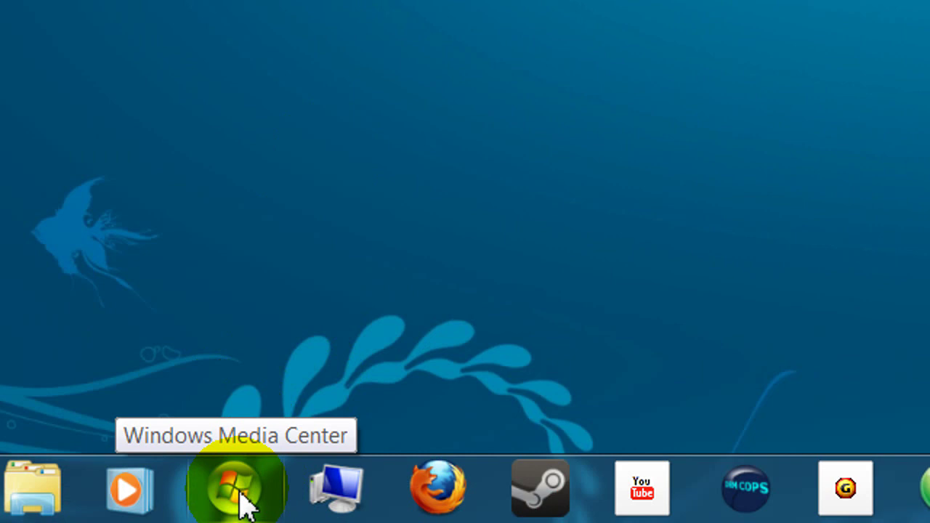
Open Media Browser in Windows Media Center and look through its Movies and Podcasts collections
left_click(241, 501)
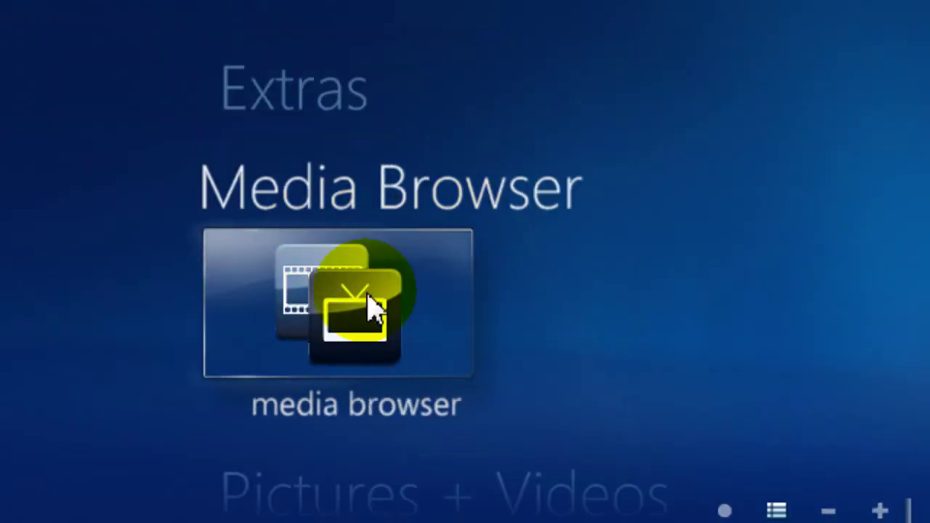
left_click(356, 339)
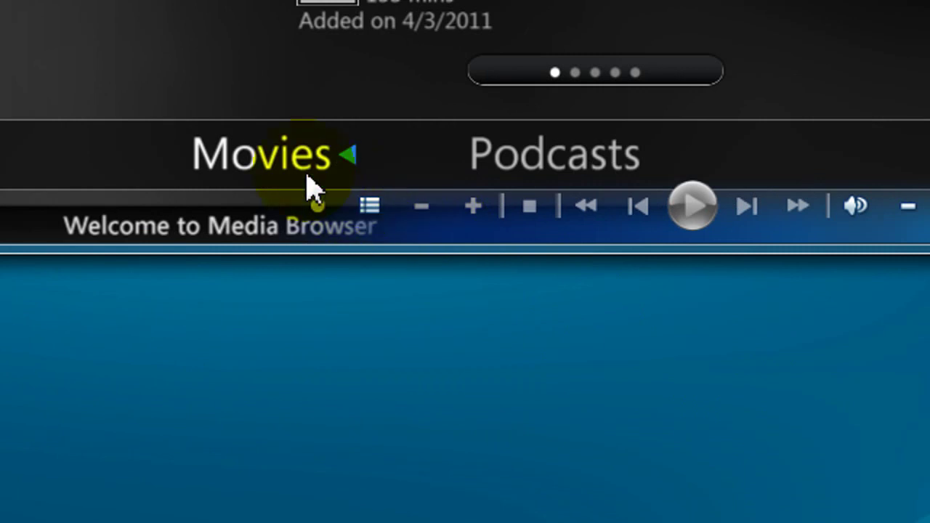
left_click(527, 175)
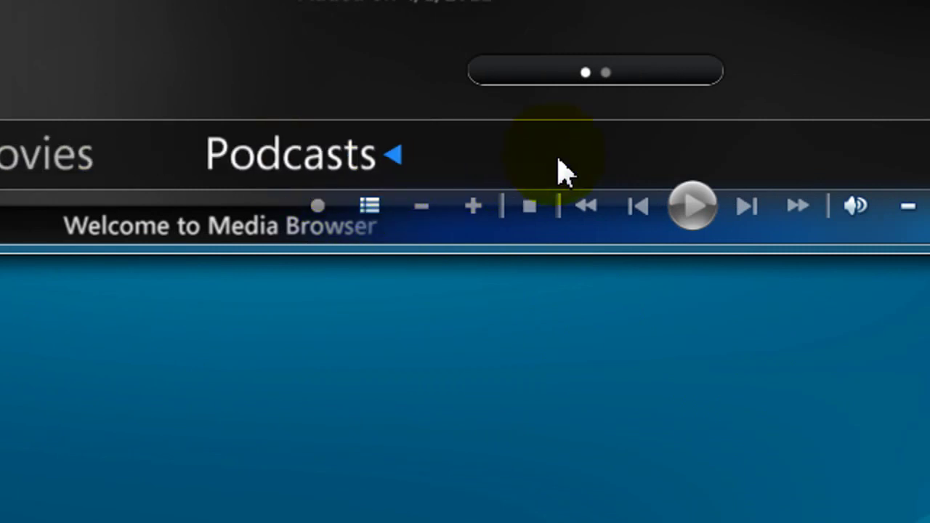
left_click(56, 172)
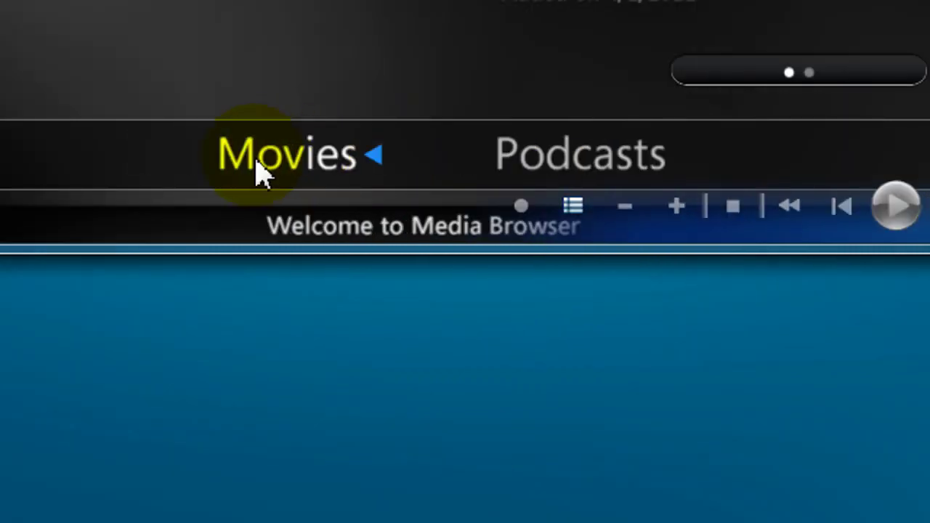
left_click(457, 167)
left_click(662, 169)
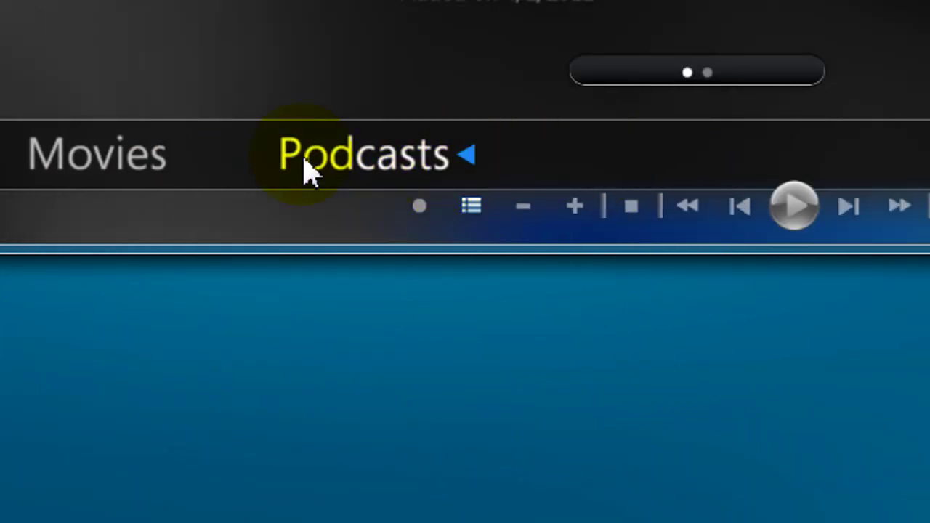
left_click(156, 169)
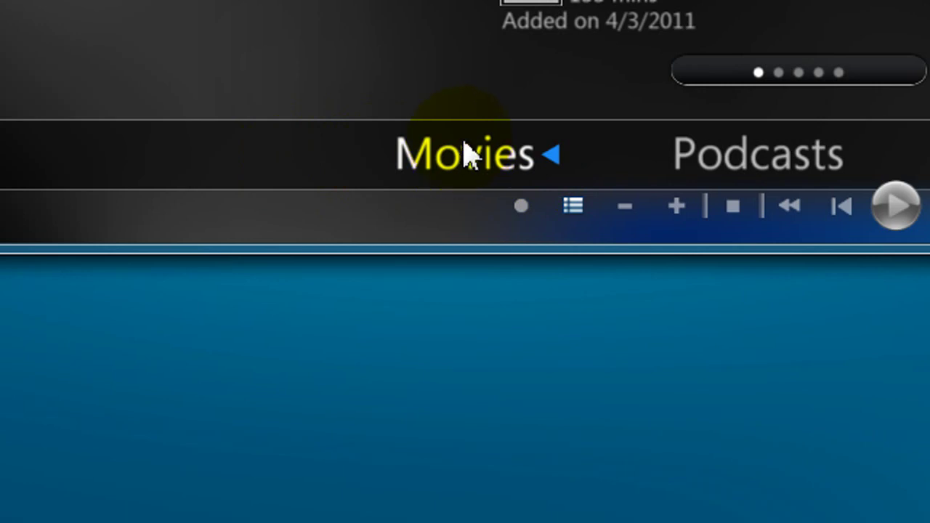
left_click(639, 149)
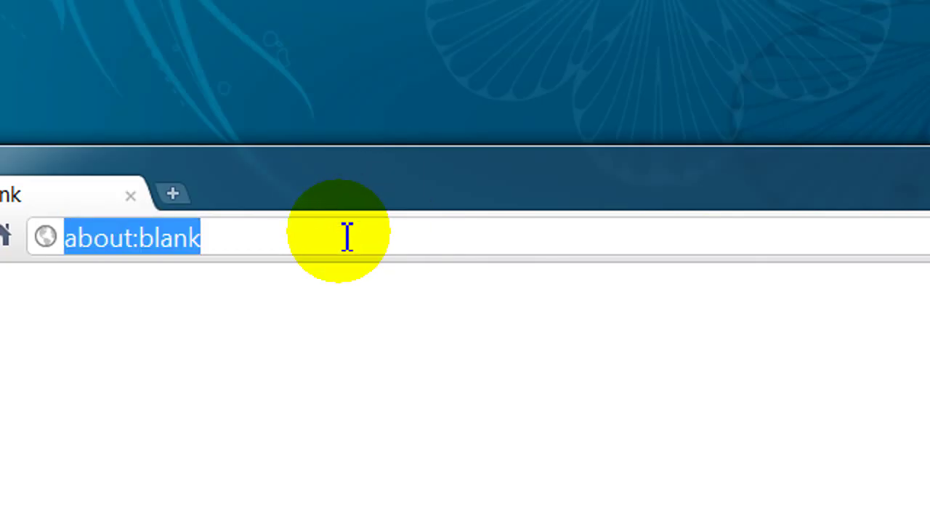
Go to the mediabrowser.tv website in the web browser and view the theme screenshots on its home page
type("me")
key("End")
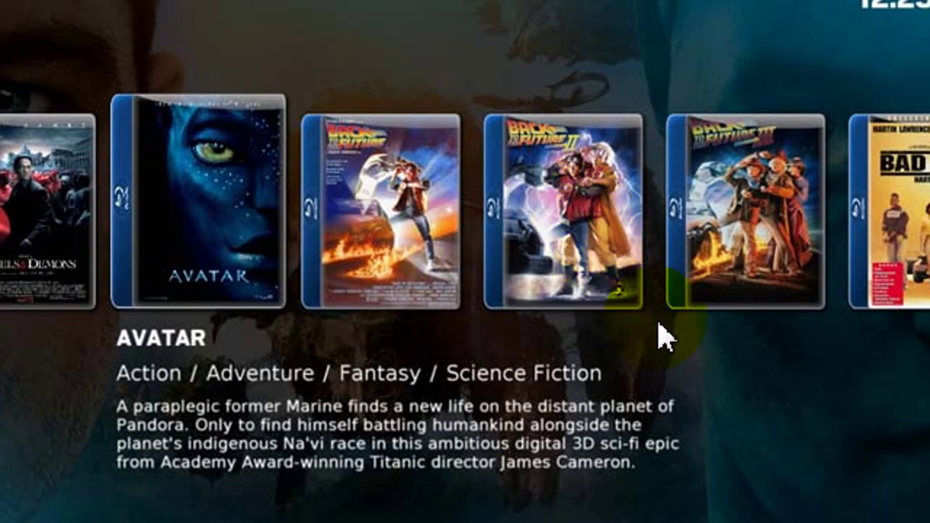
left_click(594, 356)
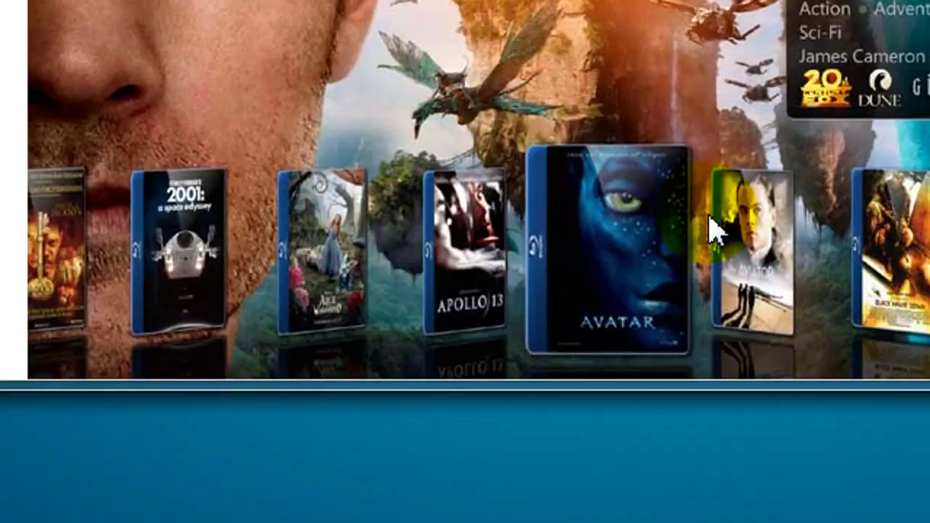
left_click(700, 244)
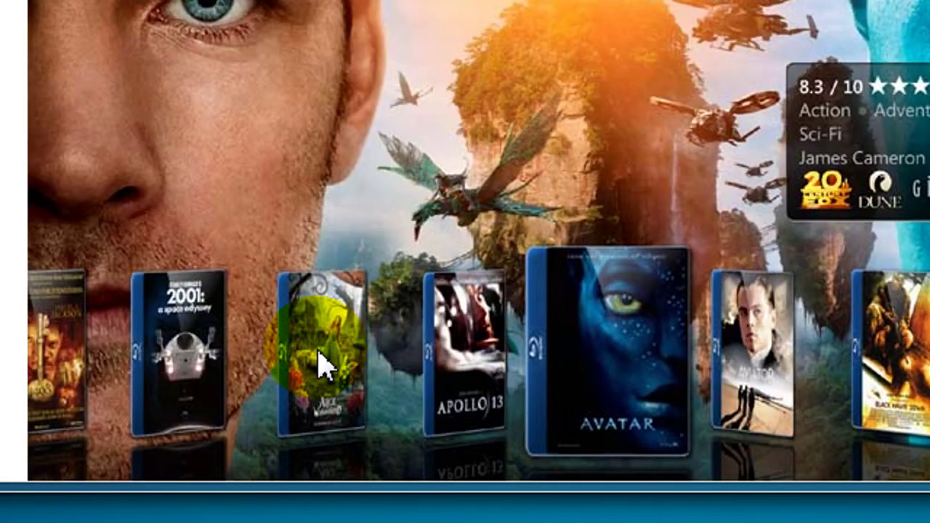
left_click(695, 334)
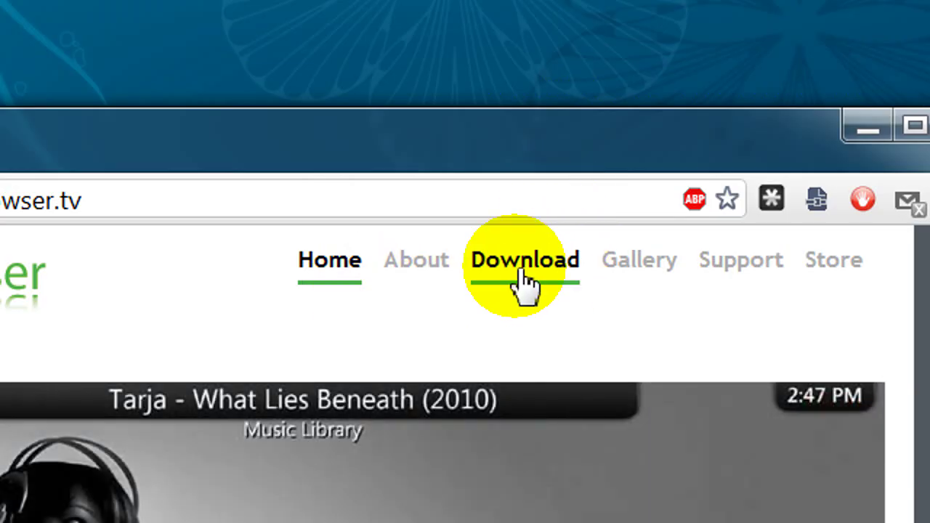
Open the website's Download page and look over the release and source code sections
left_click(522, 275)
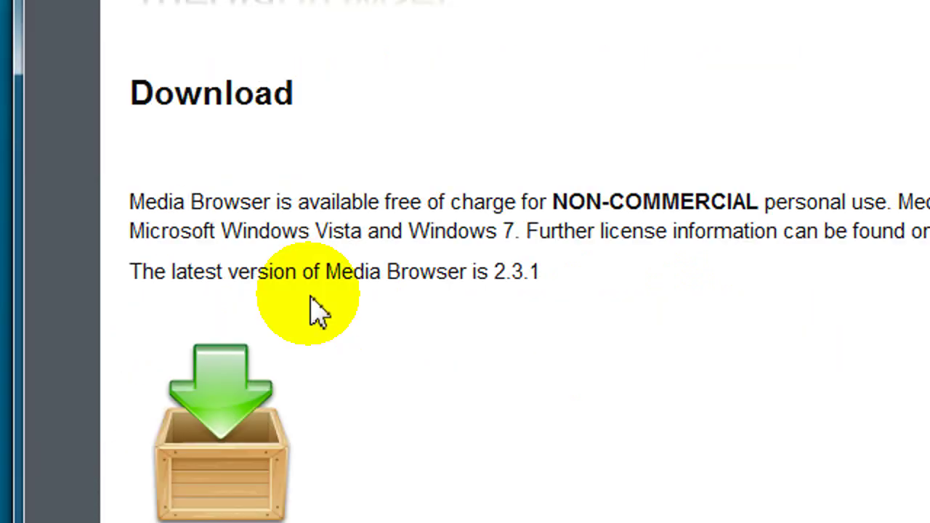
scroll(384, 332, "down", 1)
scroll(428, 235, "down", 2)
scroll(428, 235, "up", 1)
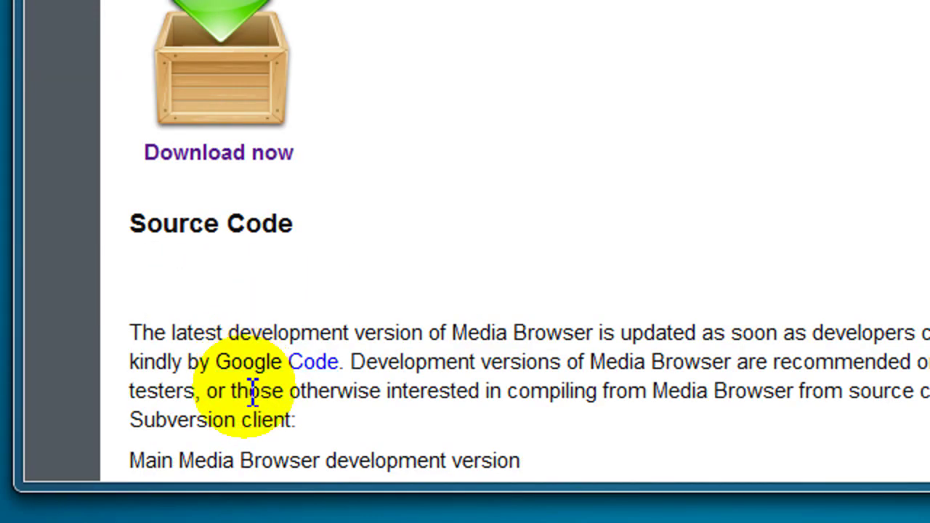
scroll(252, 390, "down", 3)
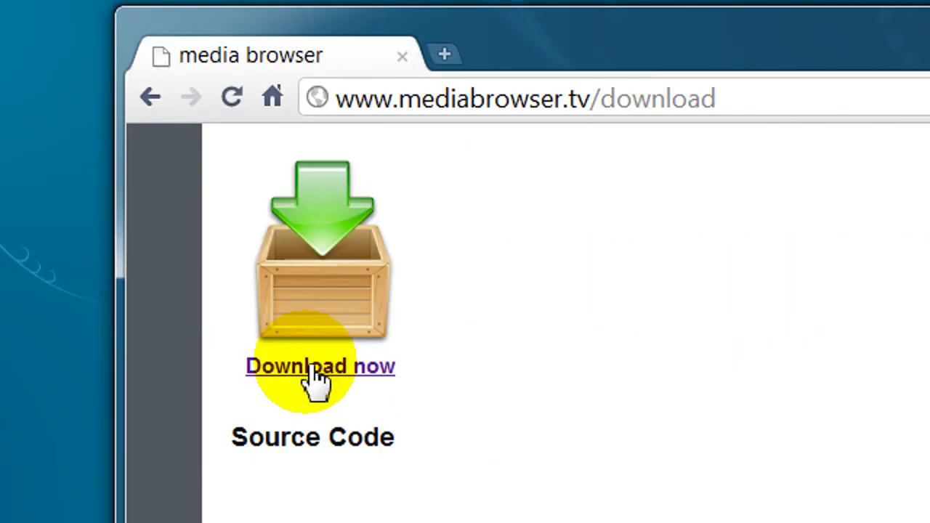
Open the download details of MCE_Media_Browser_2_3_1.msi from the project's downloads list, and close the web browser
left_click(315, 369)
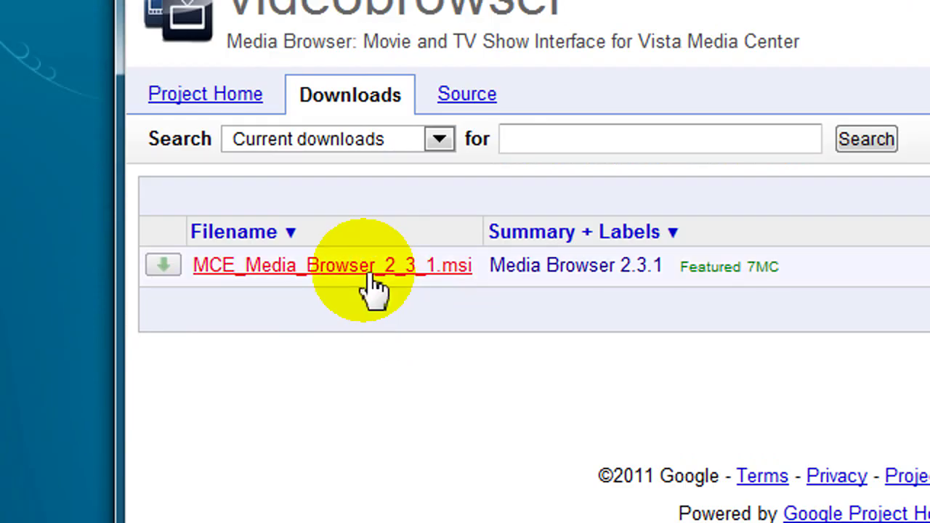
left_click(388, 287)
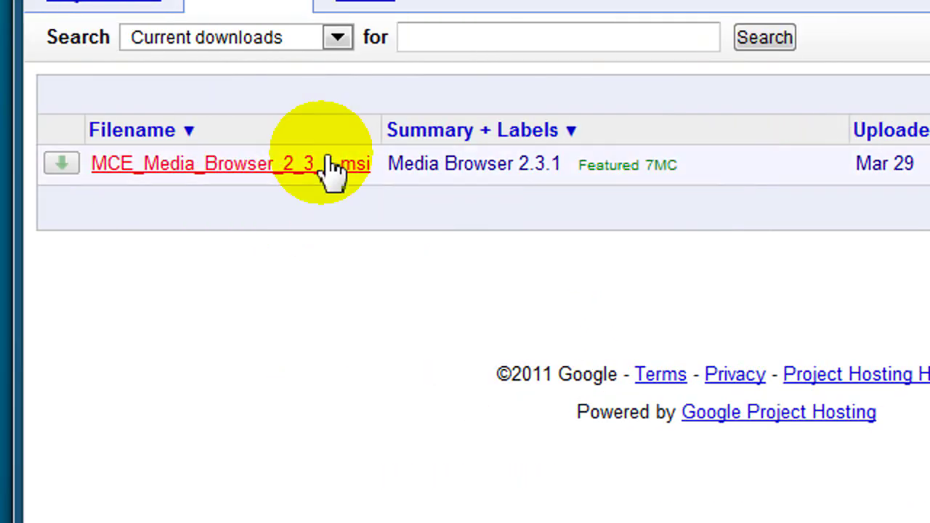
left_click(330, 185)
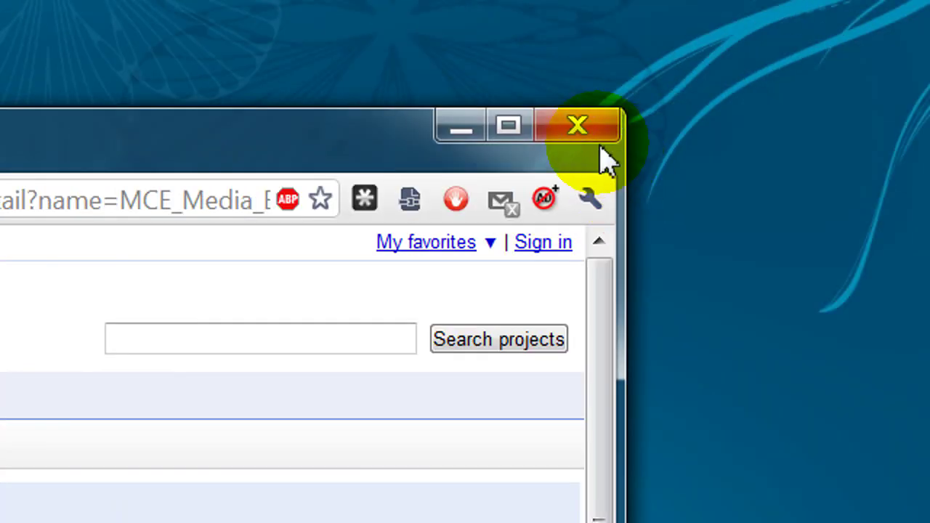
left_click(587, 126)
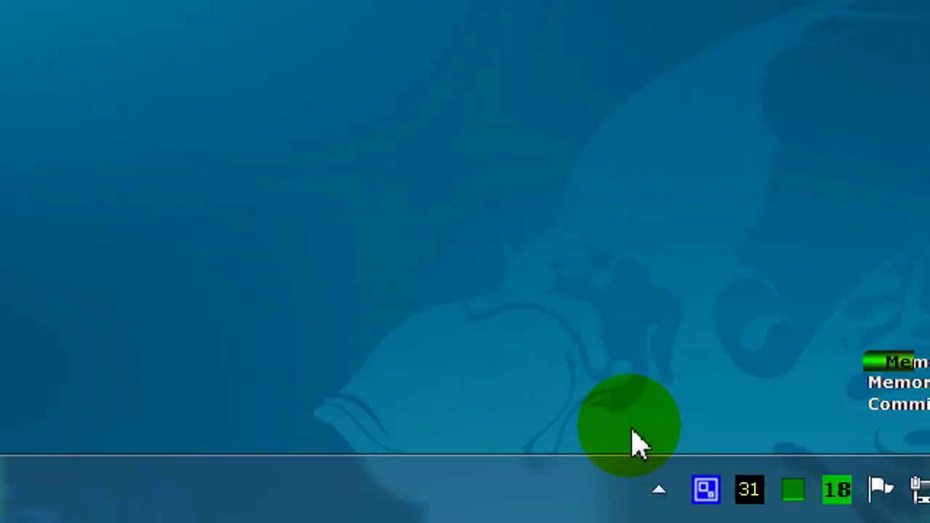
Show the Media Browser service interface from the hidden notification icons and close its window
left_click(657, 491)
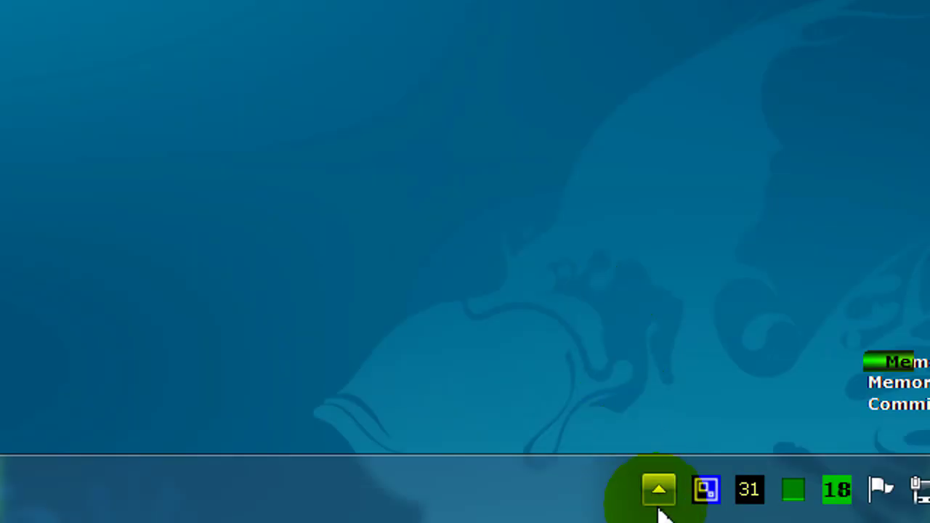
left_click(658, 495)
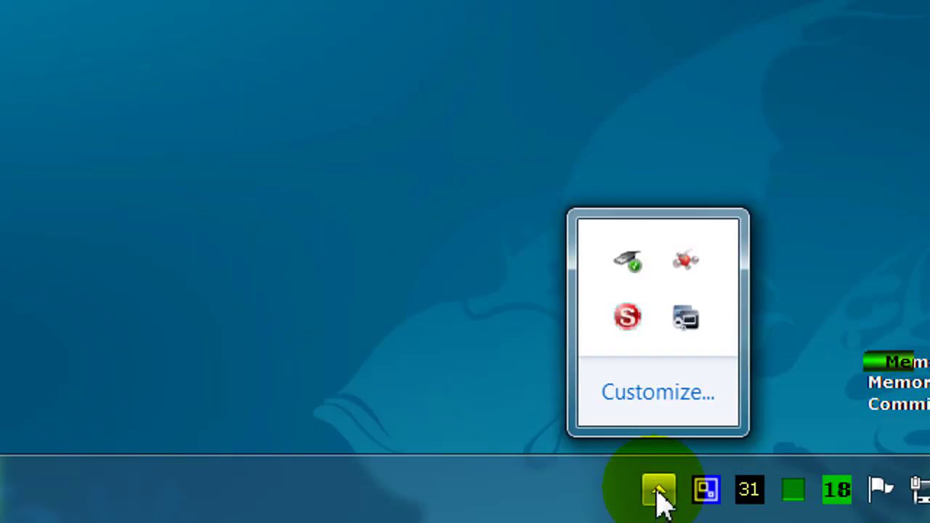
right_click(686, 327)
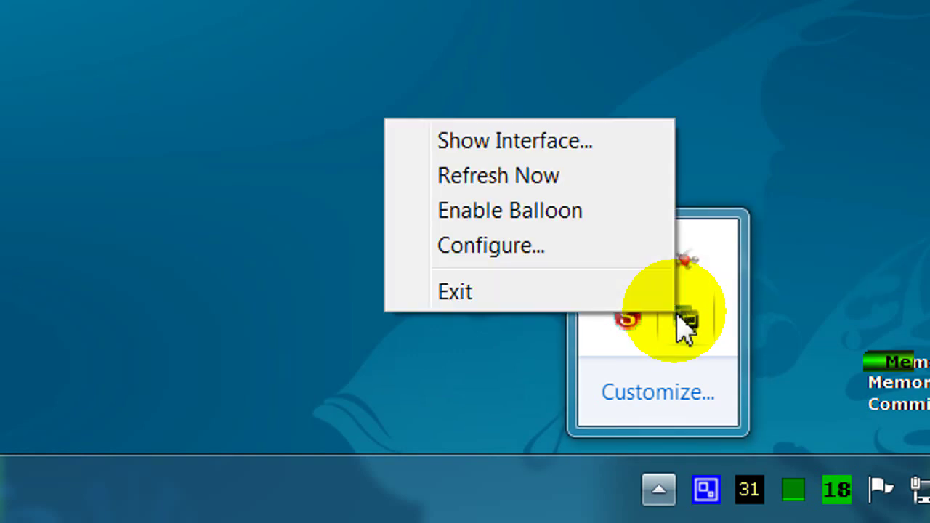
left_click(624, 159)
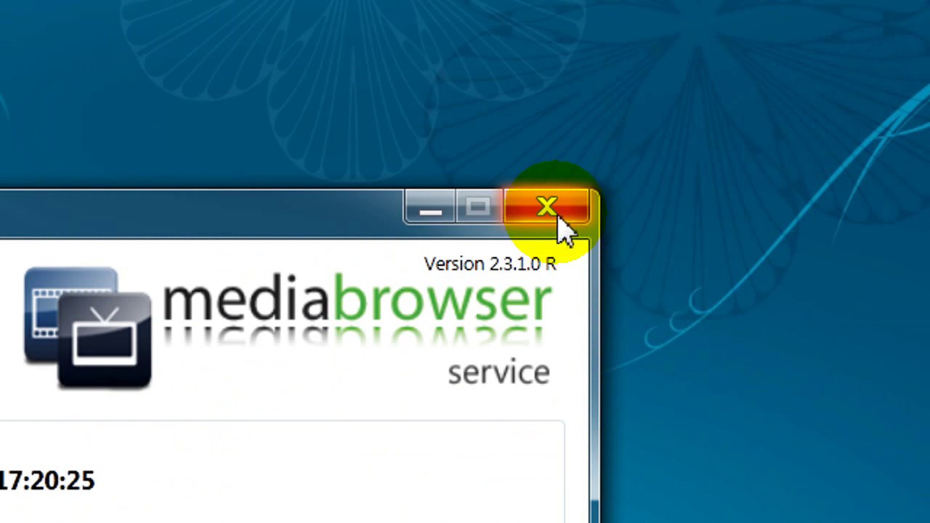
left_click(560, 213)
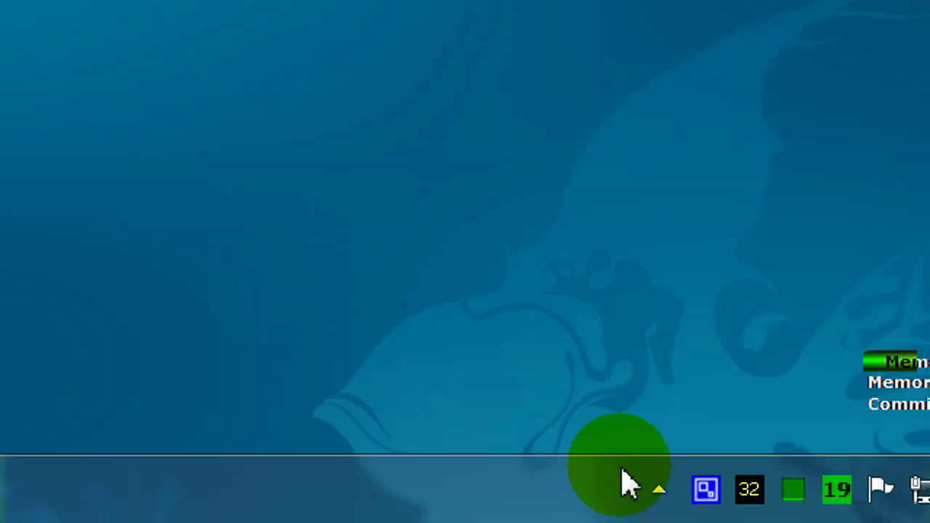
Open the Media Browser Configurator from the service's notification icon and show the podcast settings
left_click(657, 490)
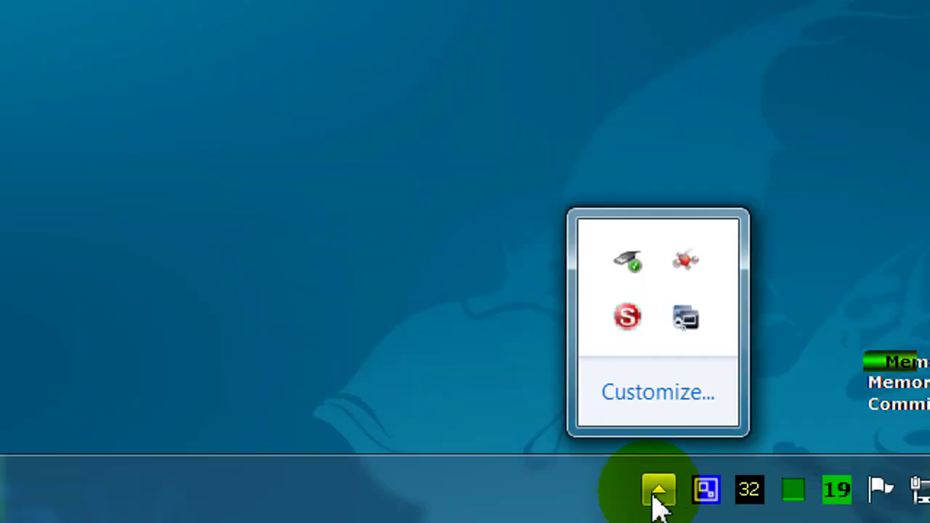
right_click(685, 326)
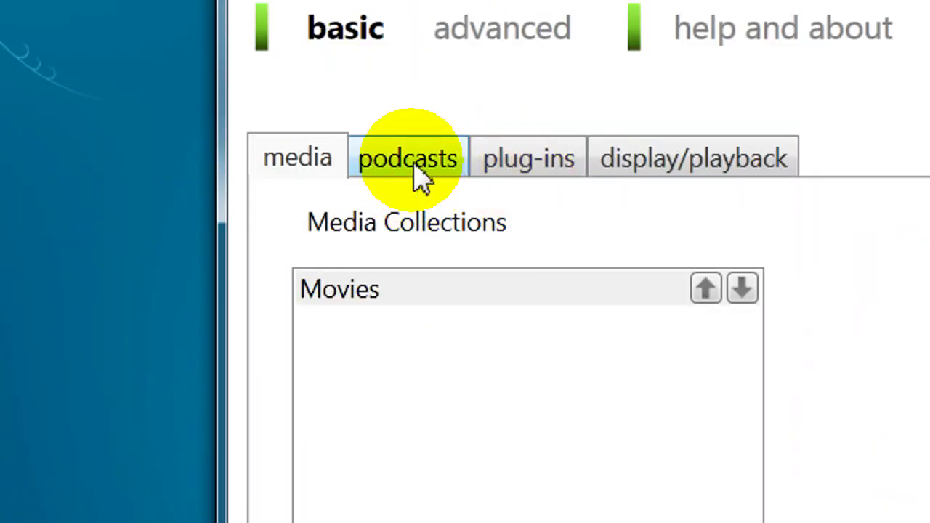
left_click(421, 175)
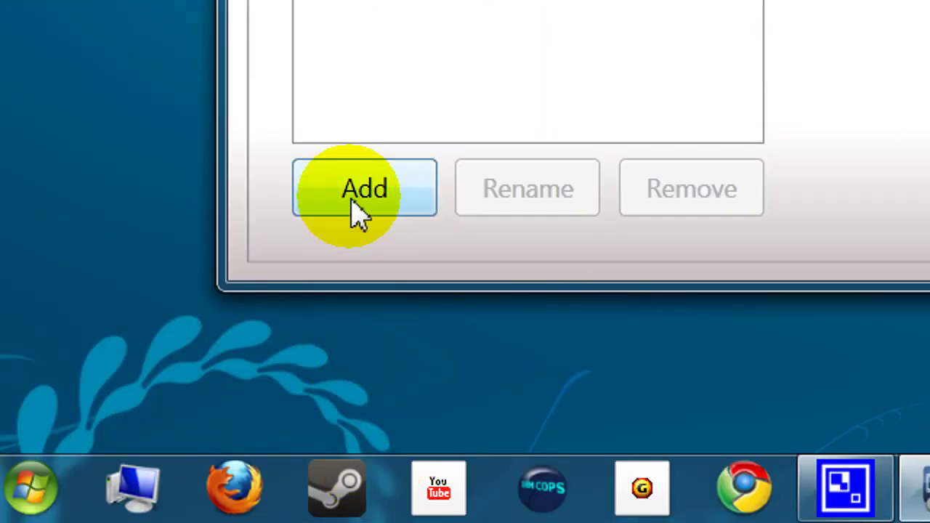
Start adding a podcast, reposition the address dialog, and dismiss it with the address left blank
left_click(351, 201)
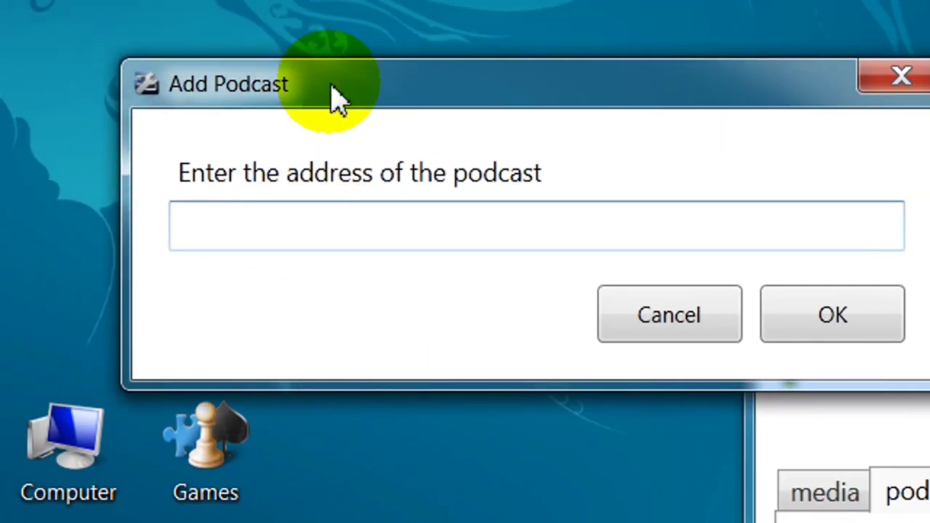
left_click_drag(331, 85, 572, 231)
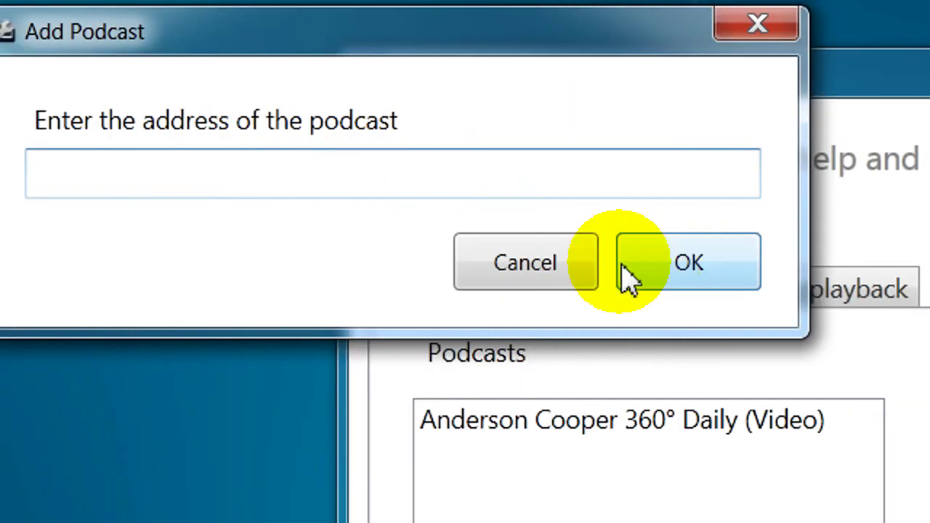
left_click(725, 265)
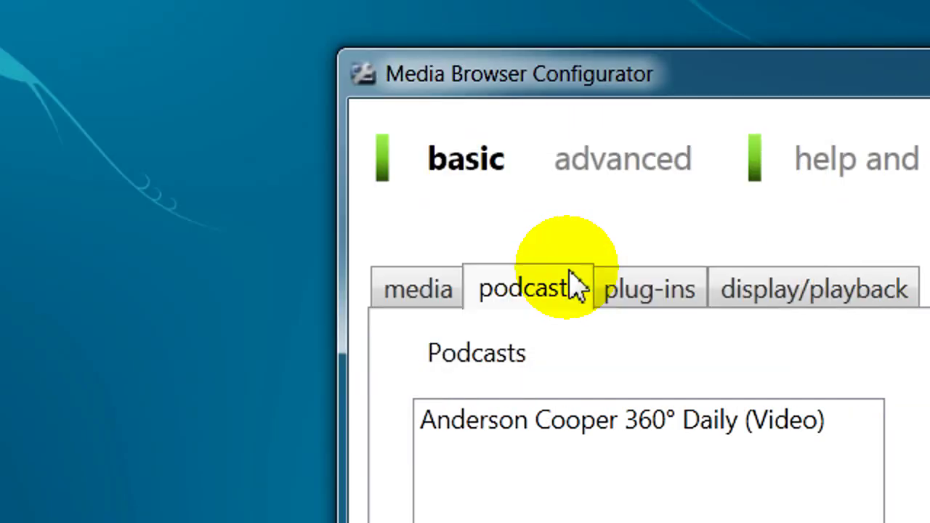
Show the installed plug-ins and collapse the Themes and Other groups
left_click(640, 294)
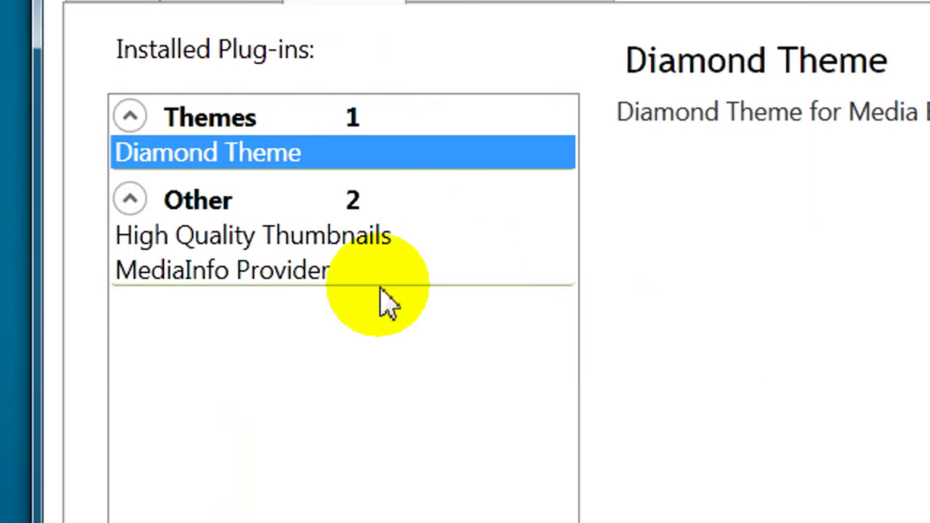
left_click(131, 118)
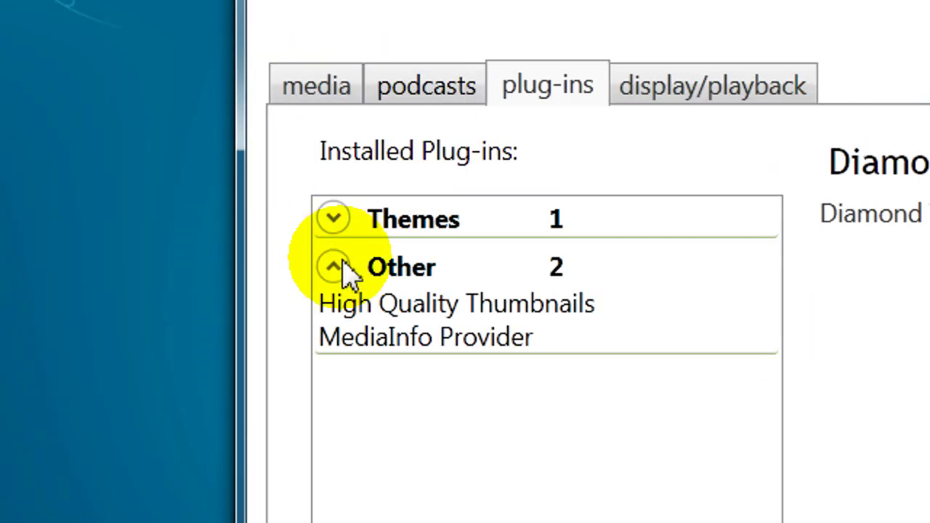
left_click(231, 266)
left_click(334, 269)
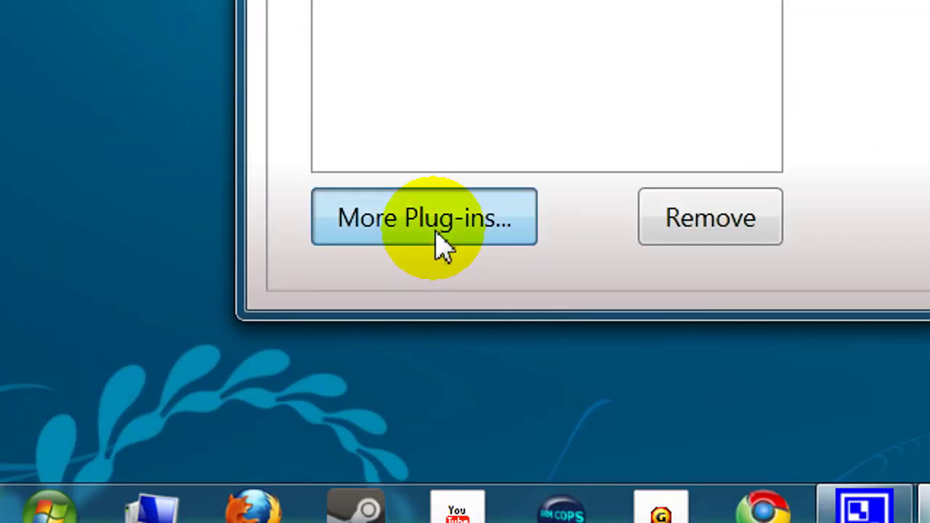
Open the catalog of additional plug-ins, expand the Other category, and select High Quality Thumbnails (v1.2.0.0)
left_click(443, 247)
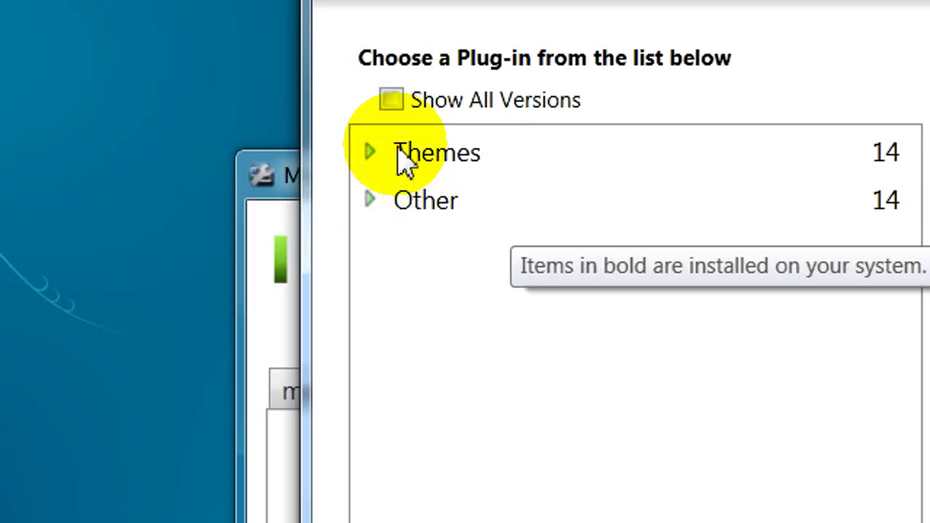
left_click(374, 195)
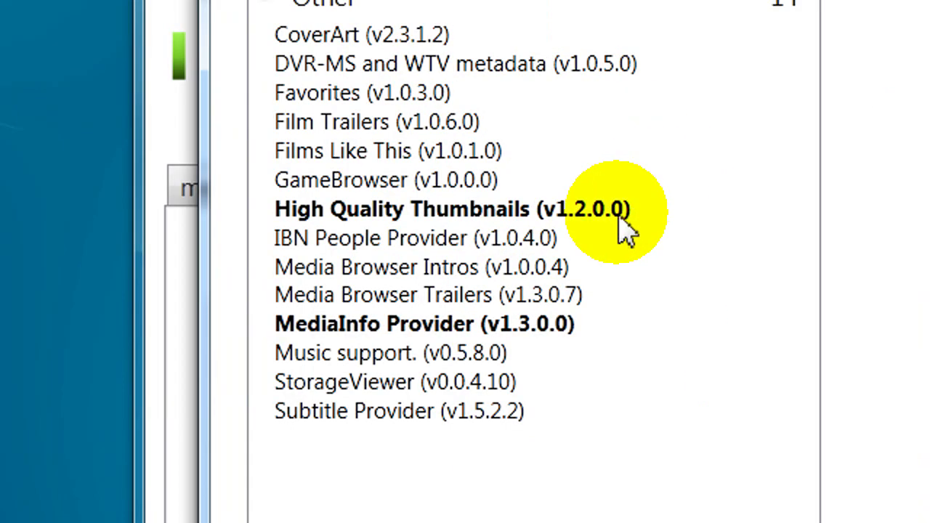
left_click(524, 211)
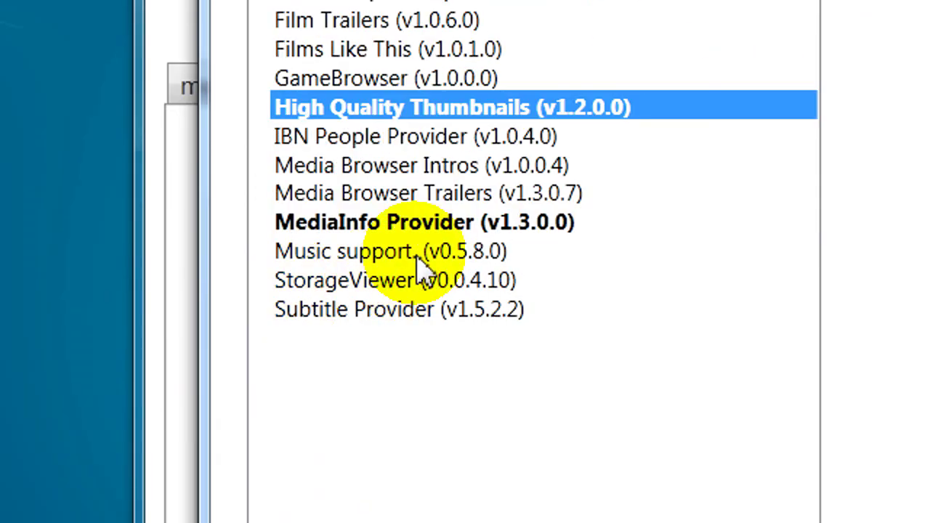
Examine MediaInfo Provider and Pearl Theme (v0.1.6.0) in the plug-in catalog, and collapse the Themes category
left_click(116, 427)
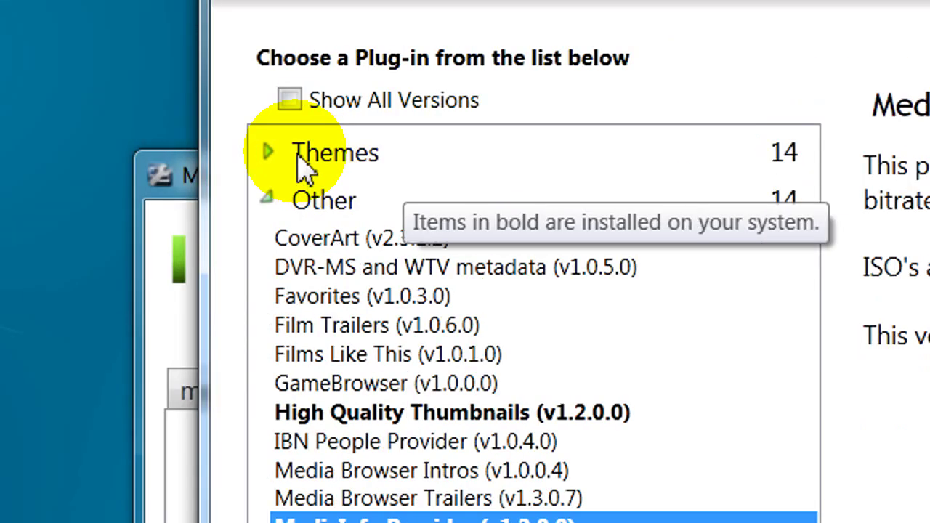
left_click(269, 154)
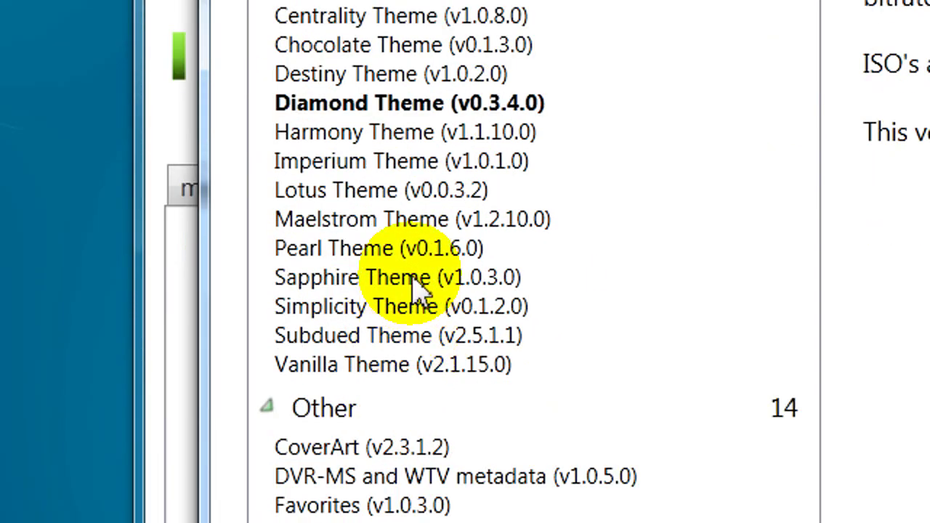
left_click(412, 251)
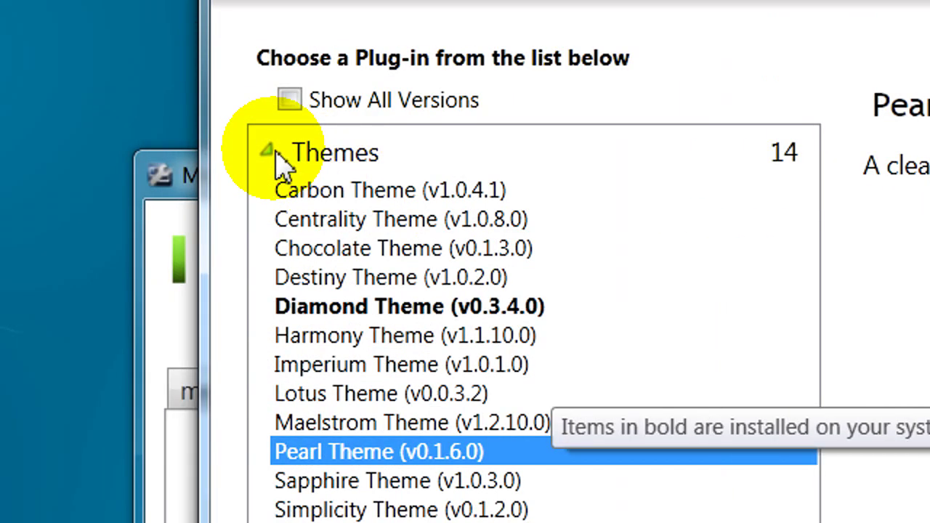
left_click(277, 156)
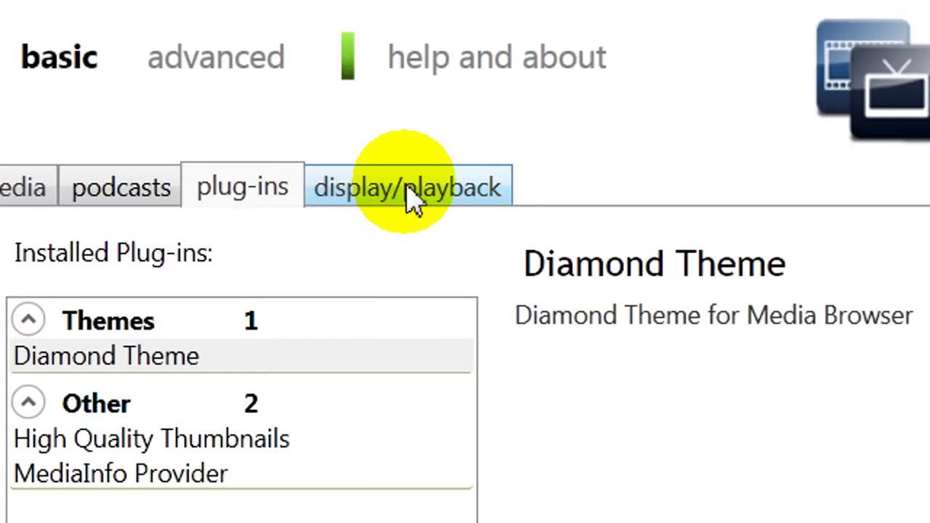
Show the display and playback settings and save the Enhanced Home Screen weather settings
left_click(412, 195)
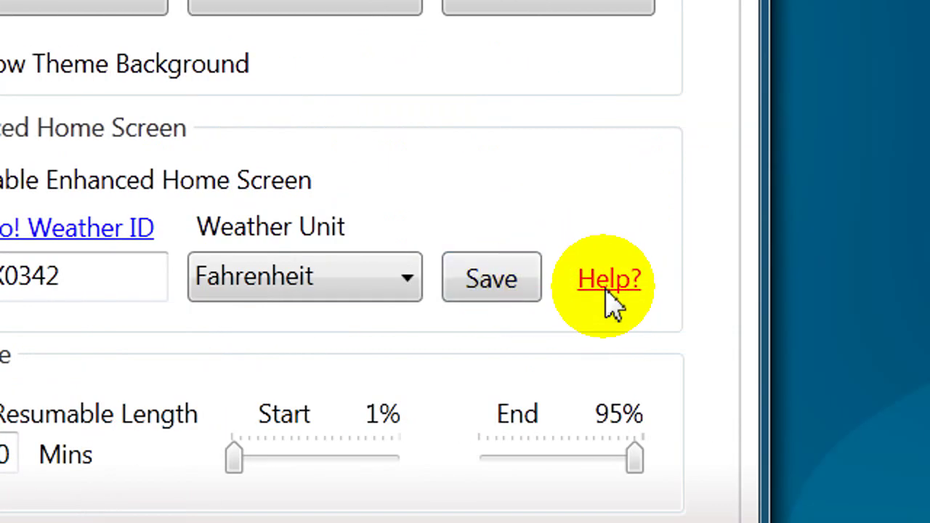
left_click(477, 289)
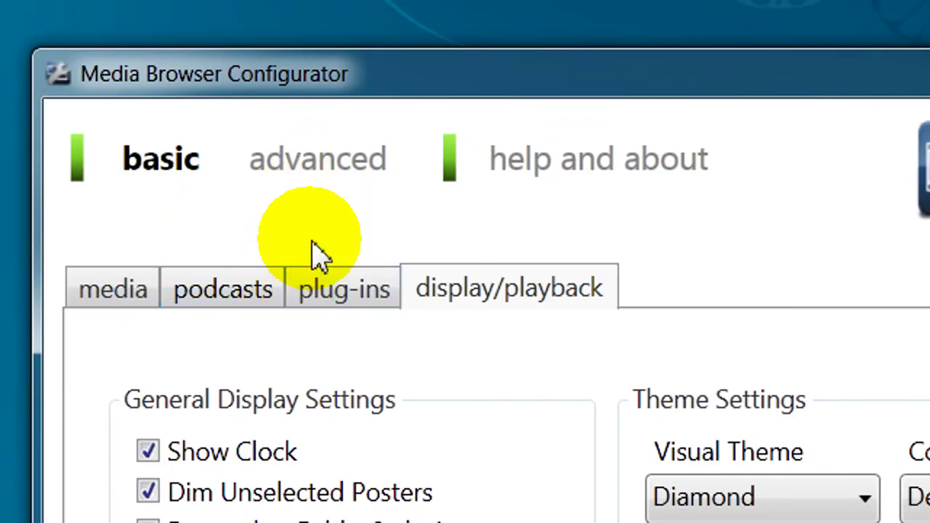
Switch to the advanced configuration and look through the parental control, extenders and ISO, and external player settings
left_click(314, 180)
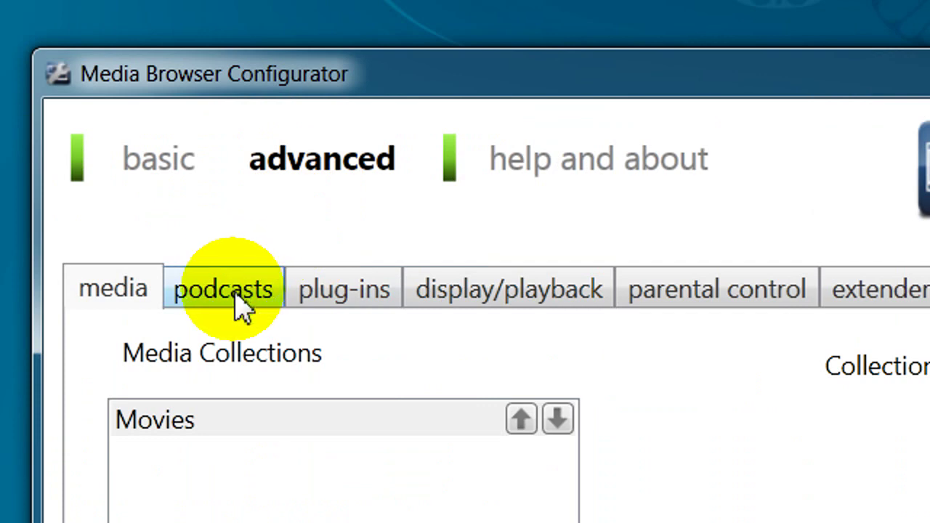
left_click(679, 292)
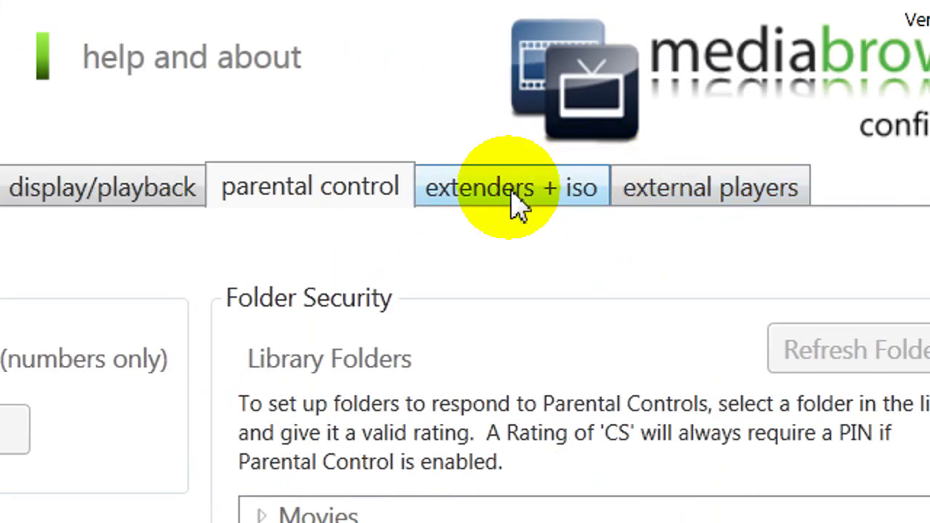
left_click(517, 203)
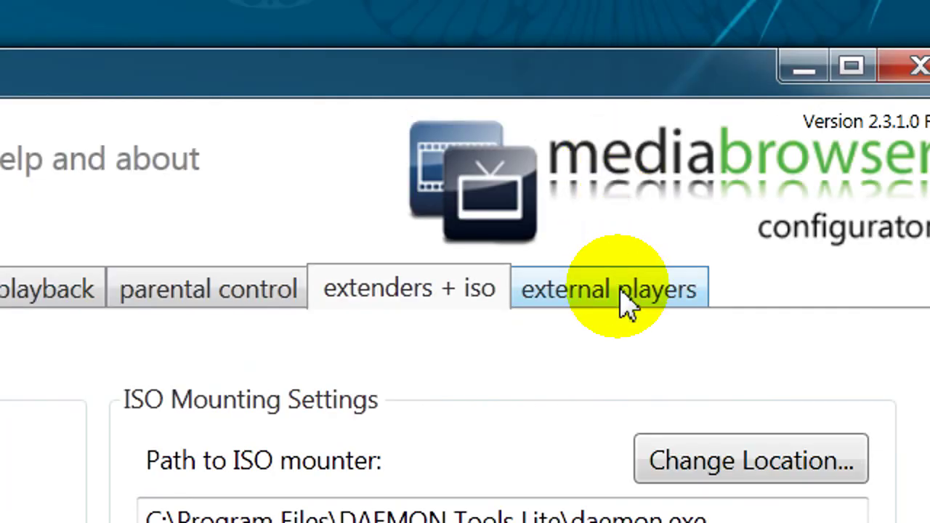
left_click(631, 305)
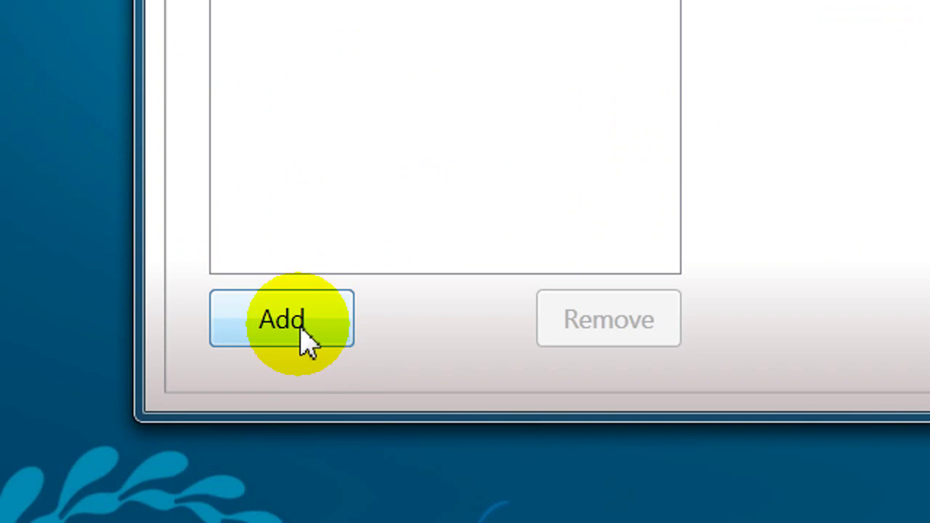
Examine the media types that can be added for an external player, and dismiss the dialog without adding one
left_click(302, 327)
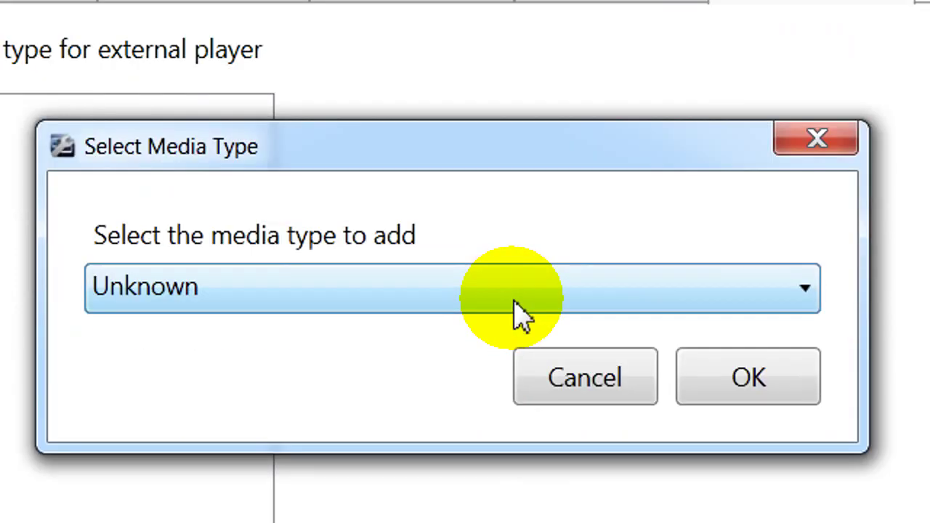
left_click(523, 311)
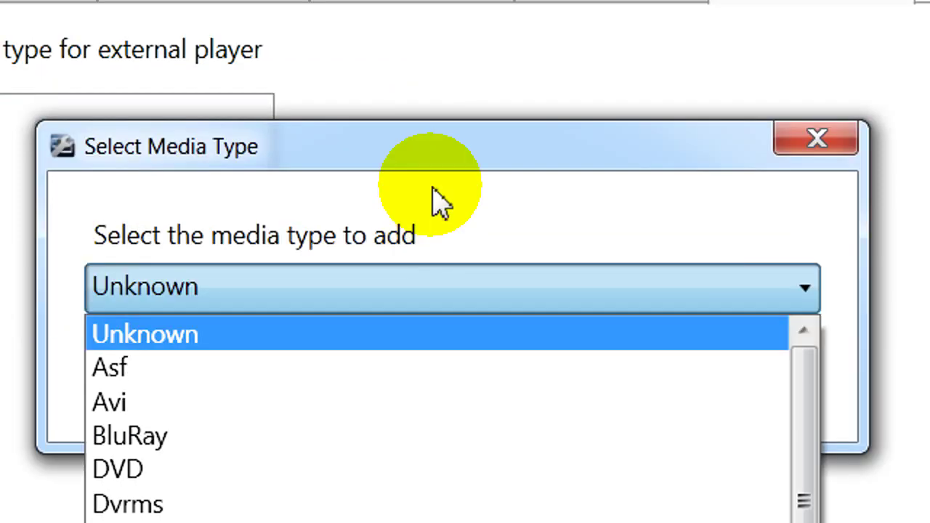
left_click(436, 190)
left_click(587, 379)
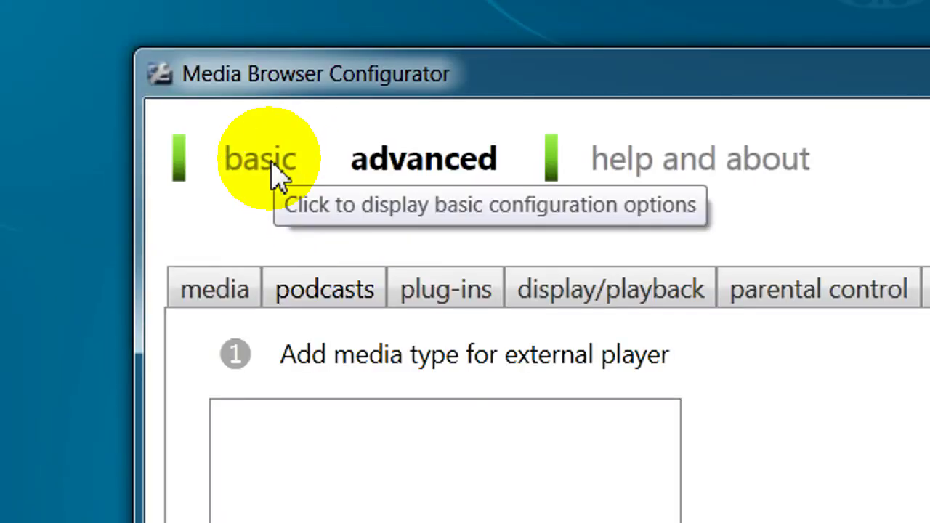
Return the configurator to the basic options and launch Windows Media Center
left_click(266, 166)
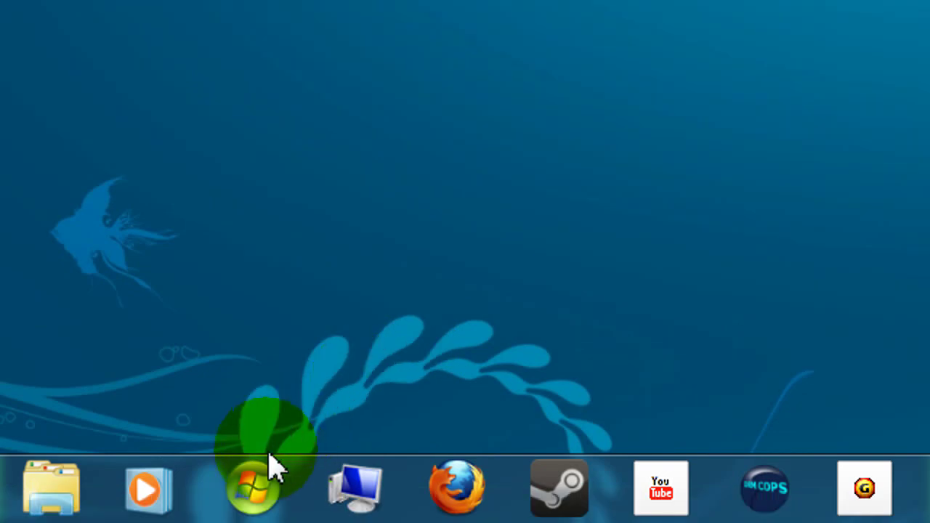
left_click(269, 488)
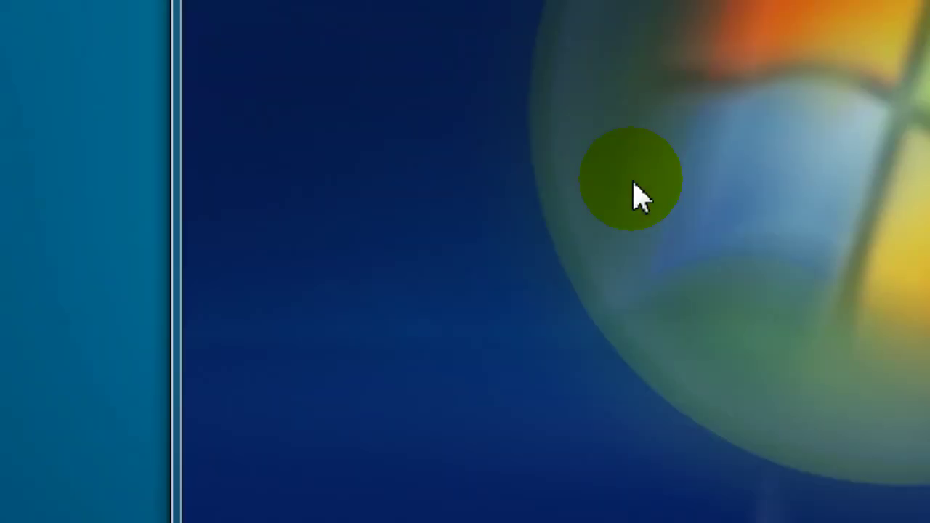